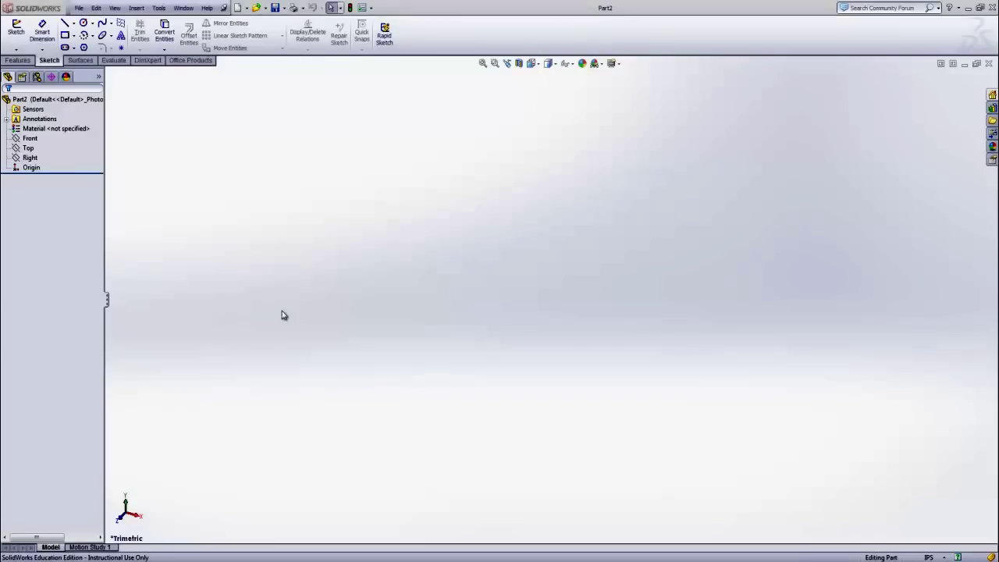
{"action": "left_click", "coordinate": [30, 149]}
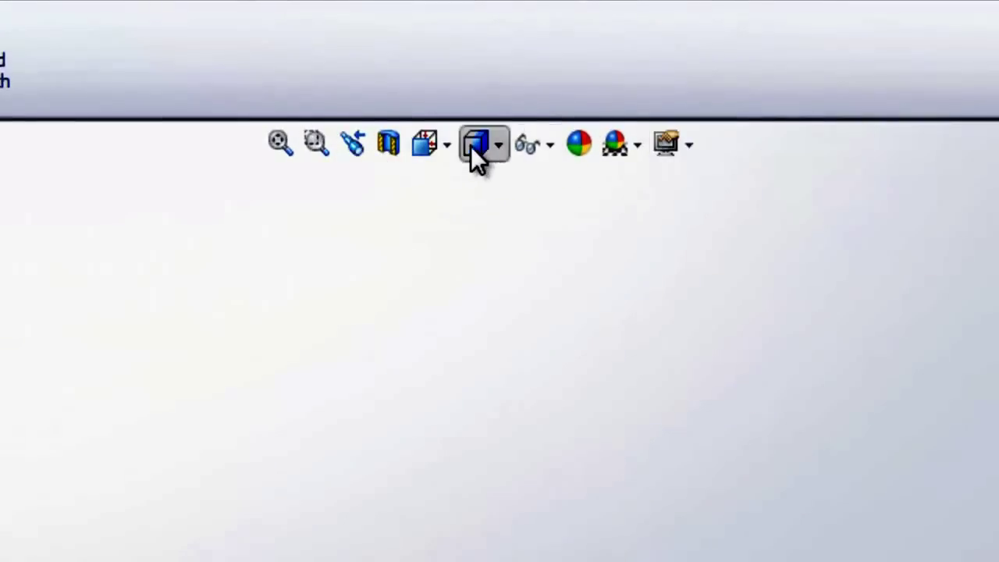
{"action": "left_click", "coordinate": [437, 146]}
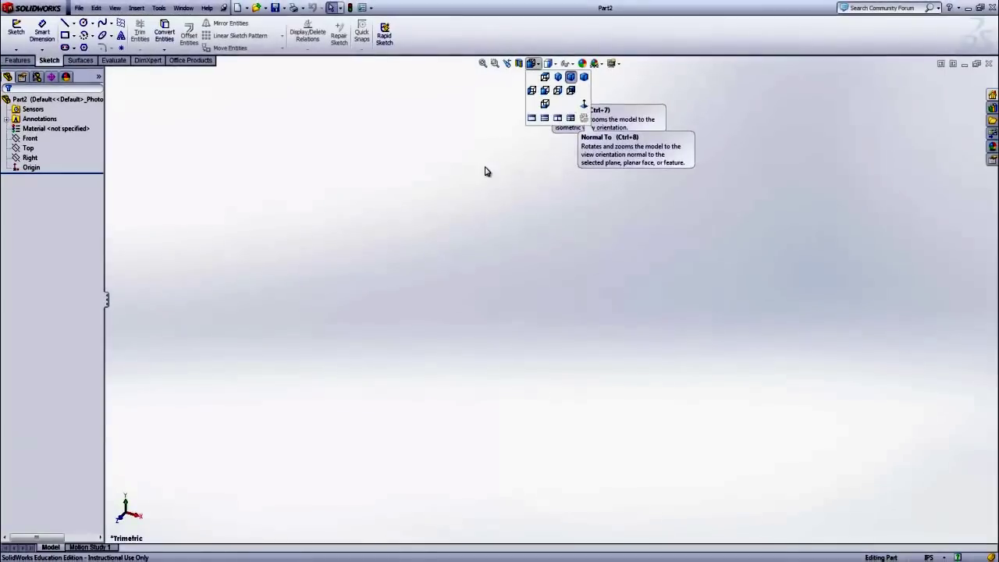
{"action": "left_click", "coordinate": [485, 167]}
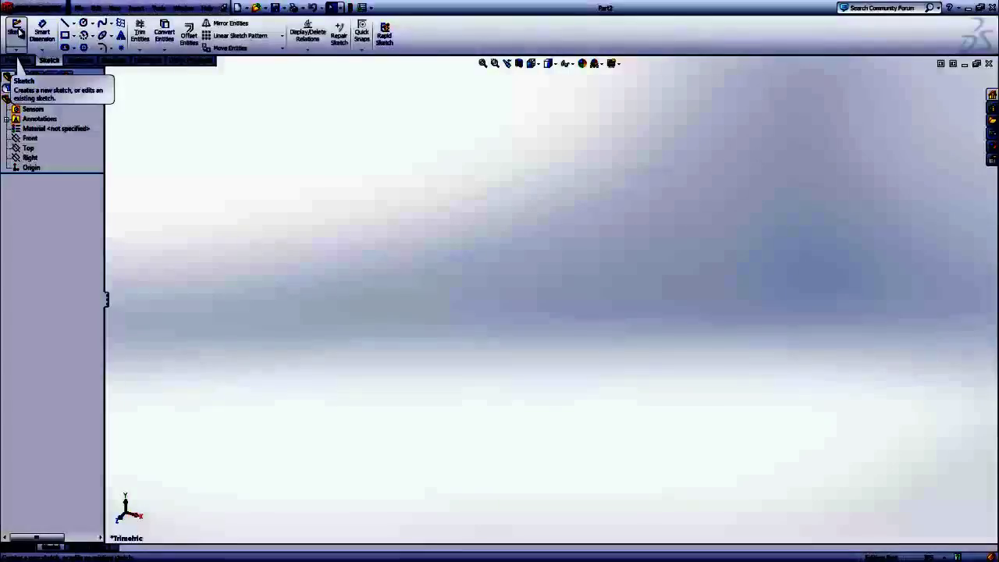
Start a new sketch on the Front plane.
{"action": "left_click", "coordinate": [17, 32]}
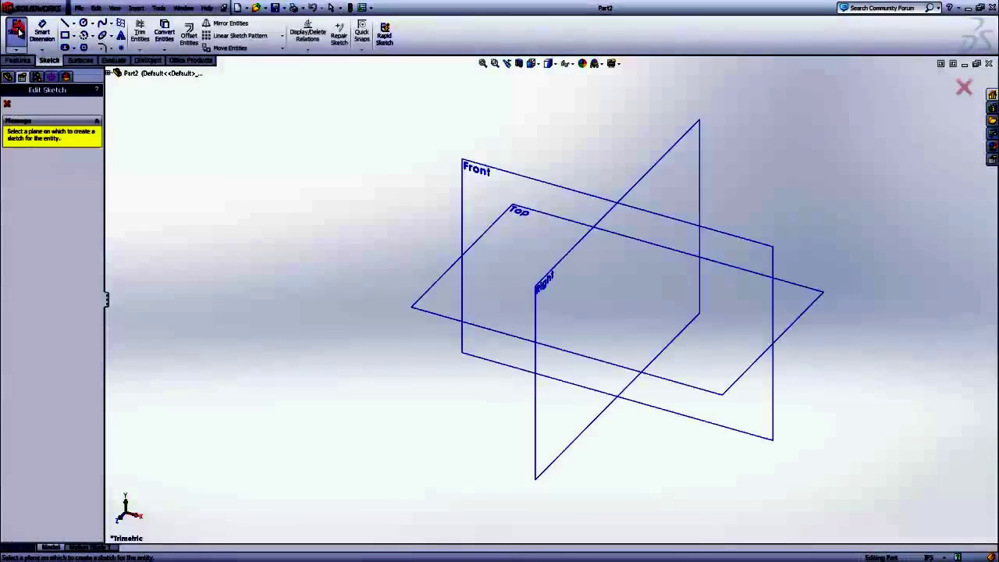
{"action": "left_click", "coordinate": [493, 192]}
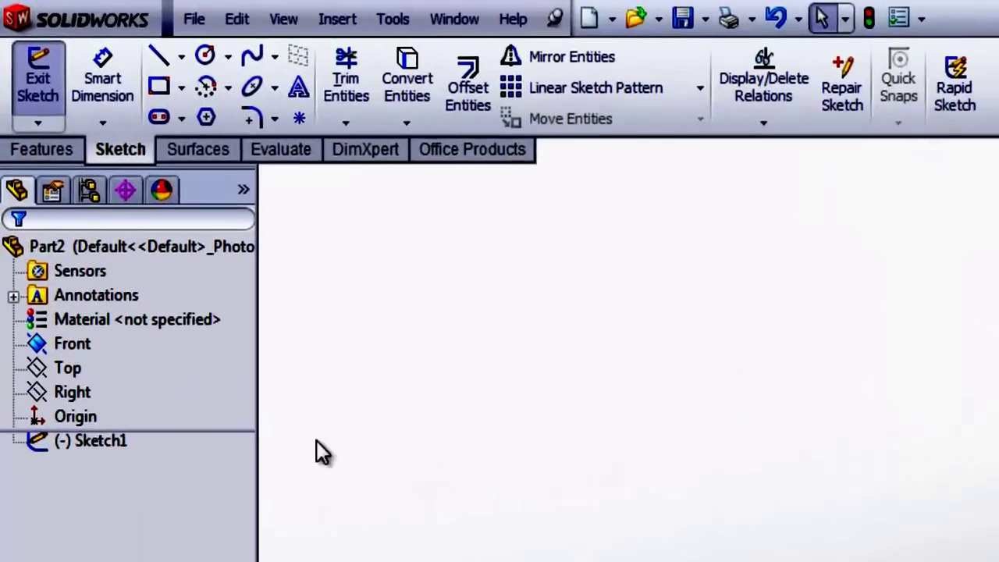
{"action": "left_click", "coordinate": [121, 449]}
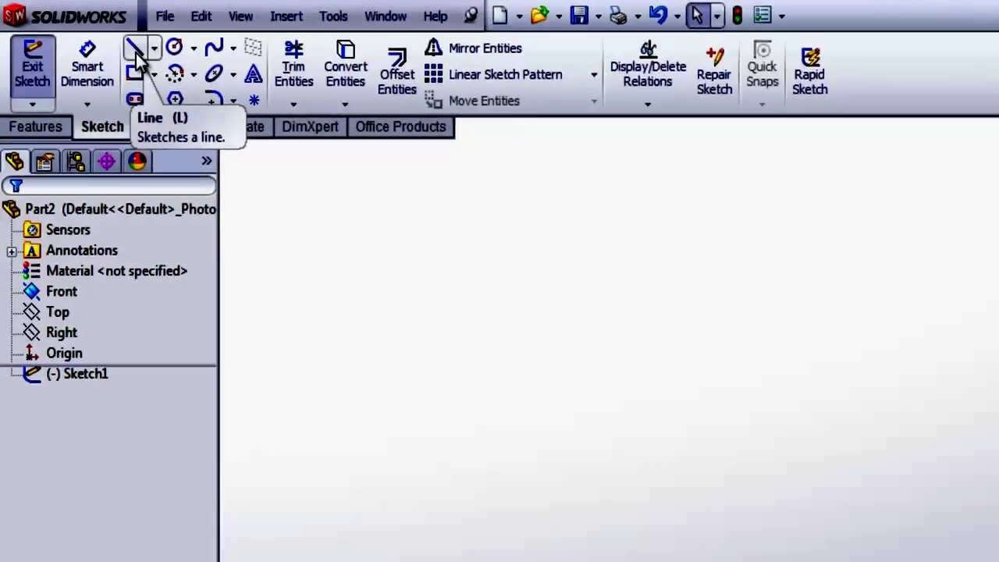
Sketch a closed line profile from the origin, about 3.49 in wide and 3.10 in tall, with a rectangular notch about 1.03 in deep in its left edge.
{"action": "left_click", "coordinate": [161, 59]}
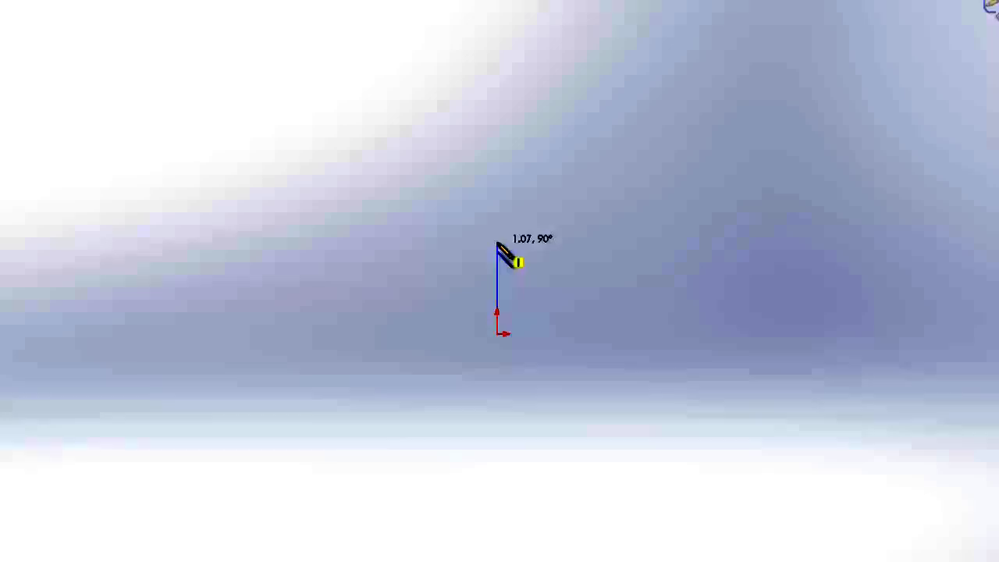
{"action": "left_click", "coordinate": [497, 244]}
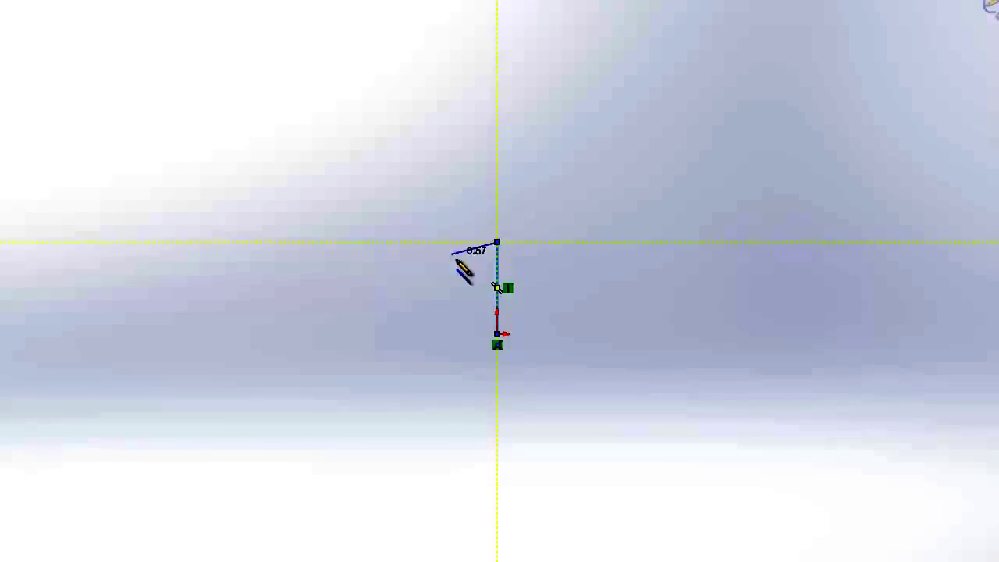
{"action": "left_click", "coordinate": [582, 242]}
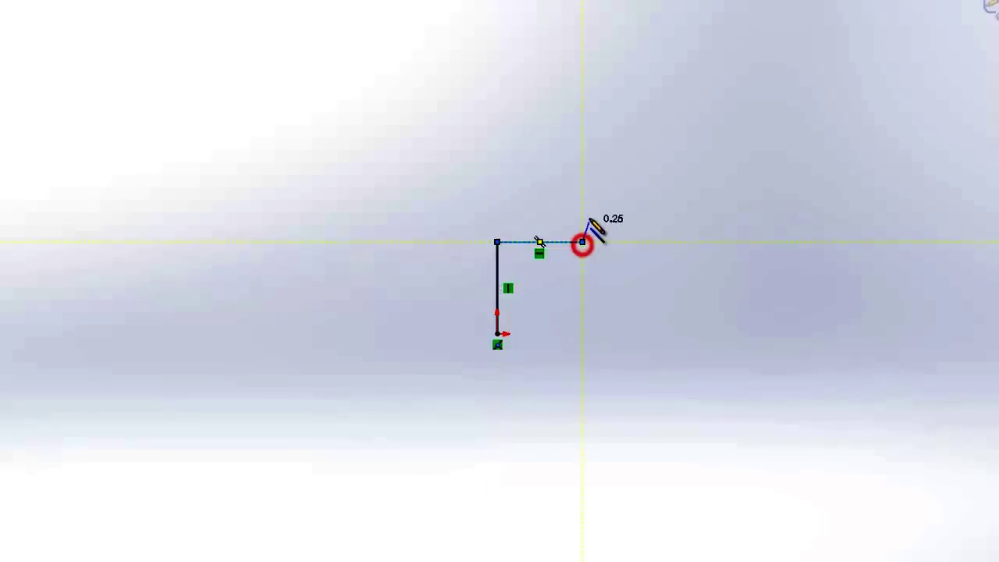
{"action": "left_click", "coordinate": [582, 154]}
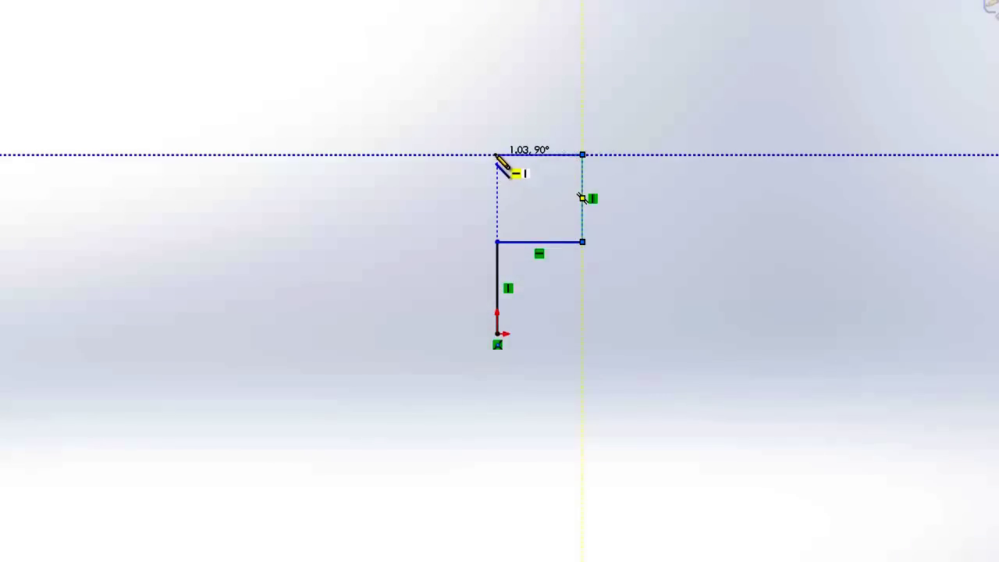
{"action": "left_click", "coordinate": [498, 155]}
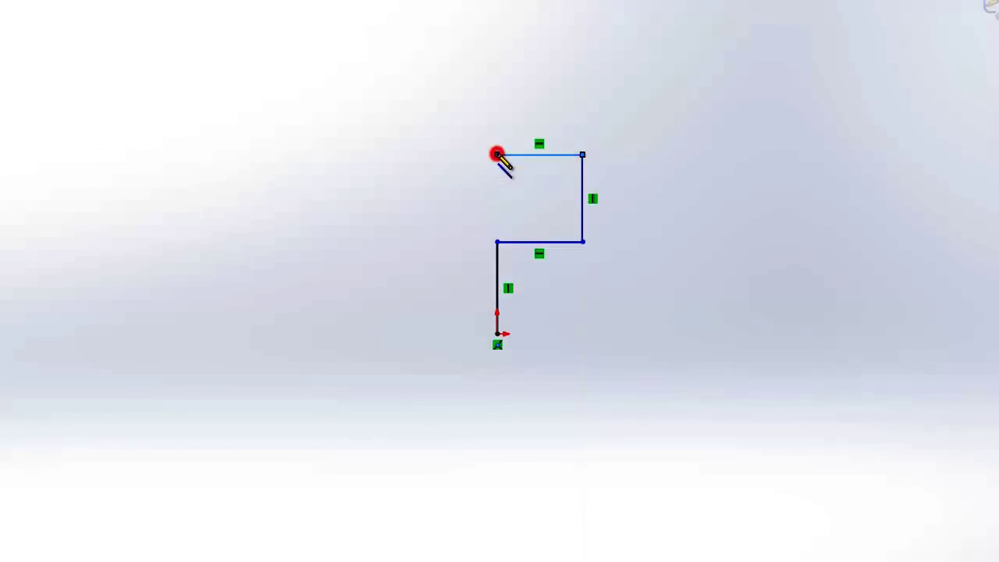
{"action": "left_click", "coordinate": [497, 68]}
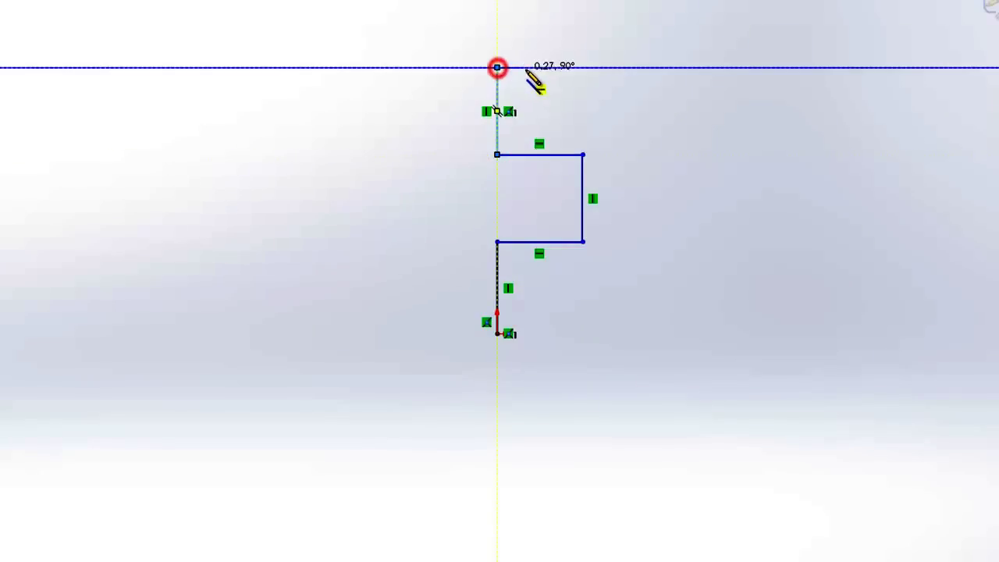
{"action": "left_click", "coordinate": [785, 69]}
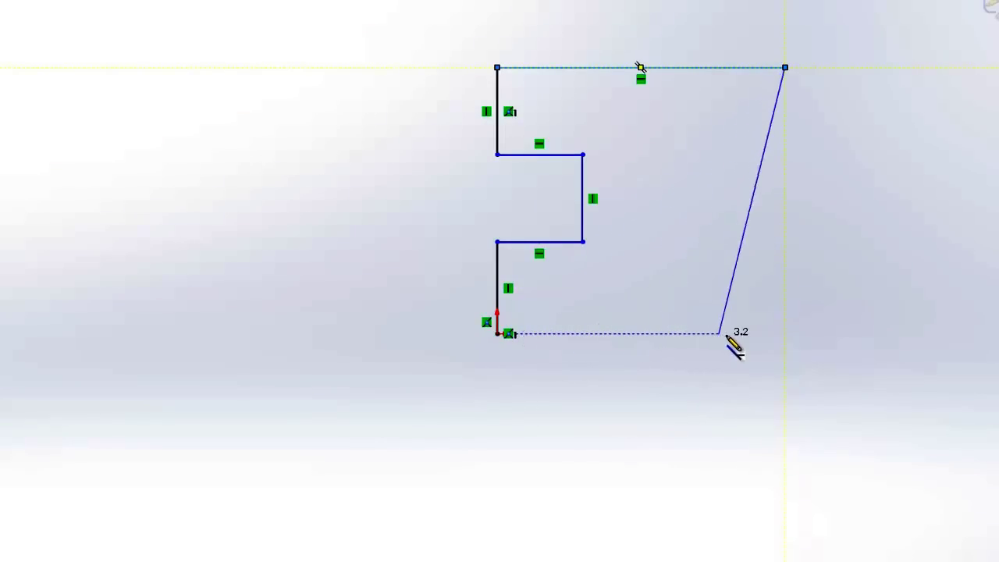
{"action": "left_click", "coordinate": [785, 334]}
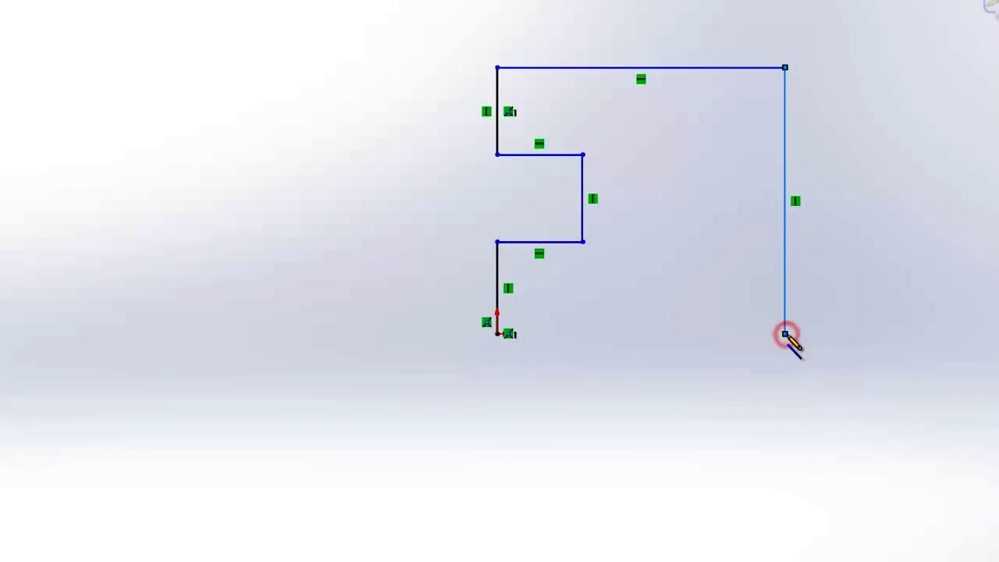
{"action": "left_click", "coordinate": [498, 334]}
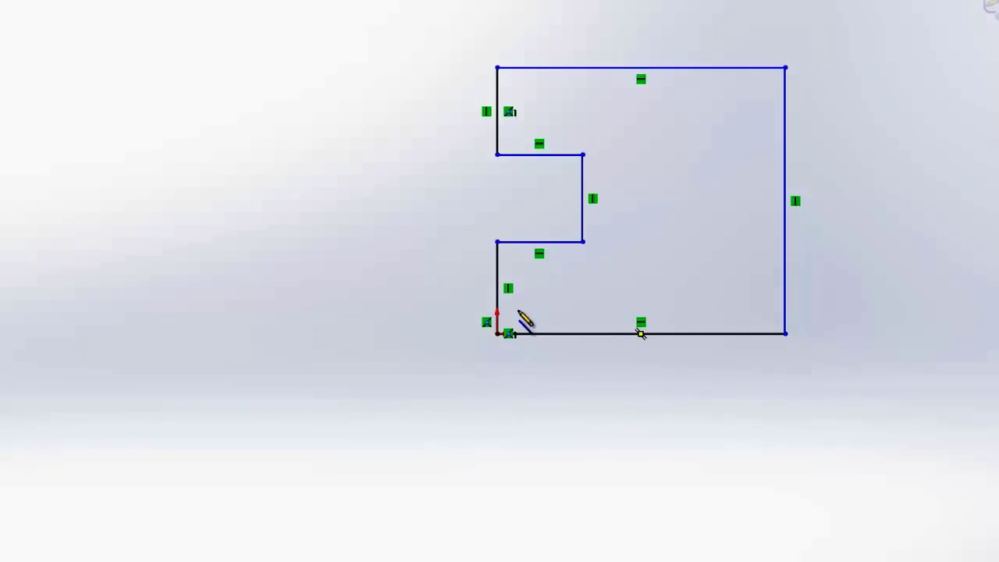
{"action": "key", "text": "Escape"}
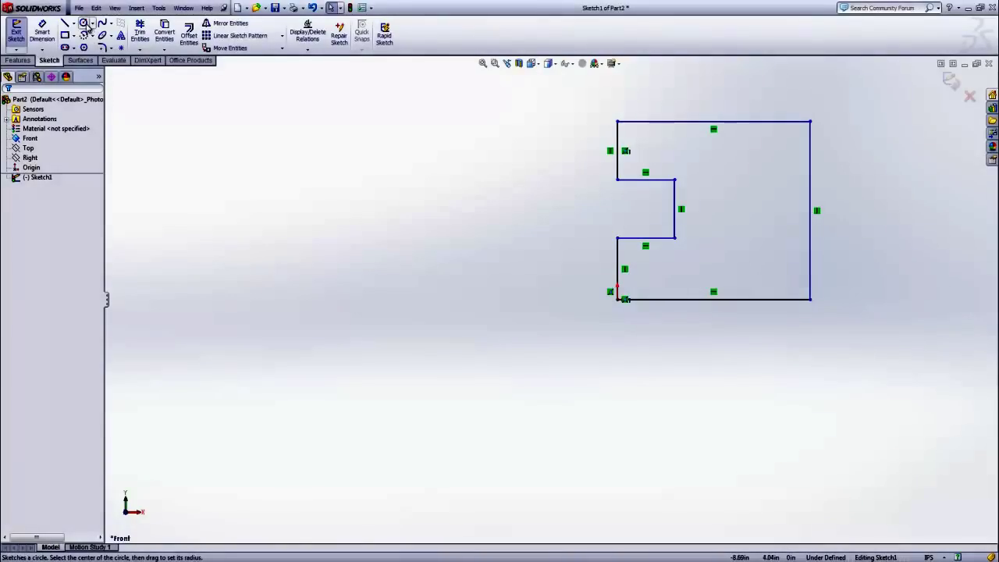
Sketch two concentric circles at the right edge's midpoint, the outer one through the upper right corner and the inner one about 0.6 in in radius.
{"action": "left_click", "coordinate": [85, 24]}
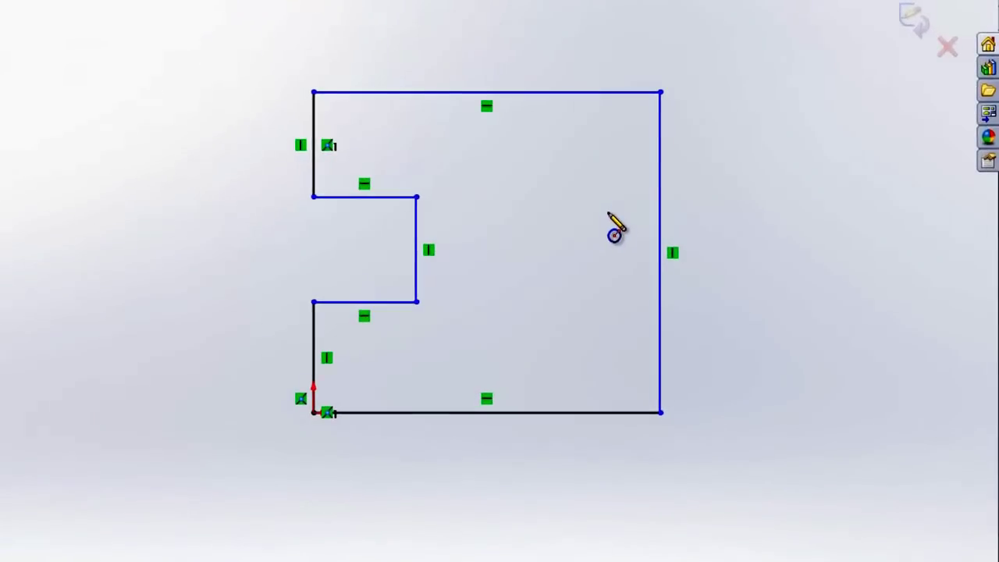
{"action": "left_click", "coordinate": [660, 251]}
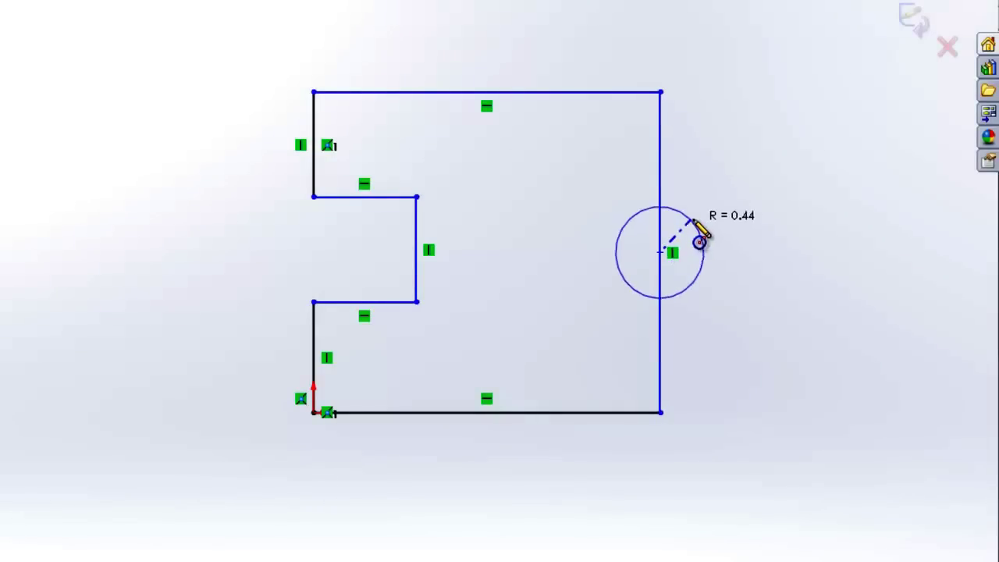
{"action": "left_click", "coordinate": [661, 92]}
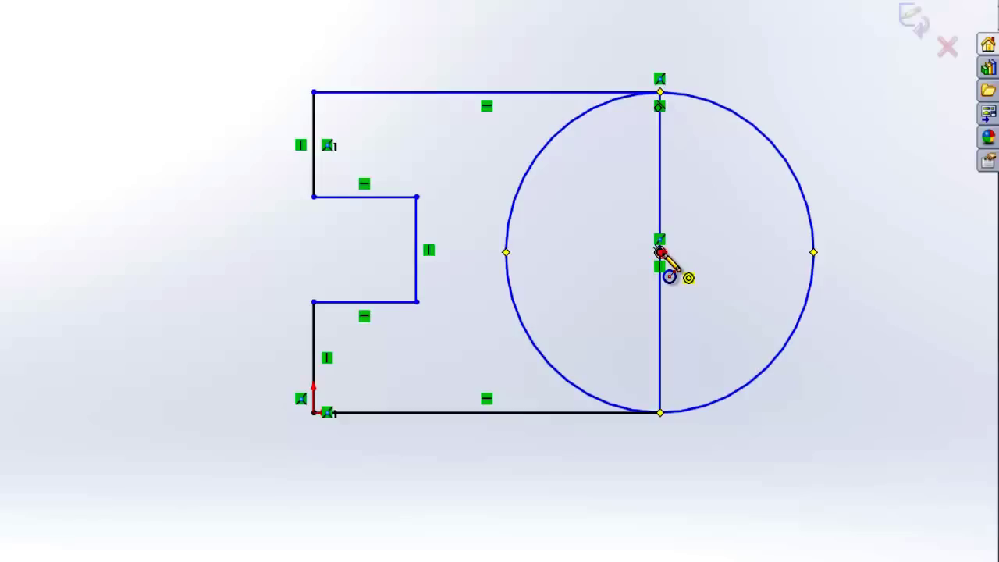
{"action": "left_click", "coordinate": [660, 251]}
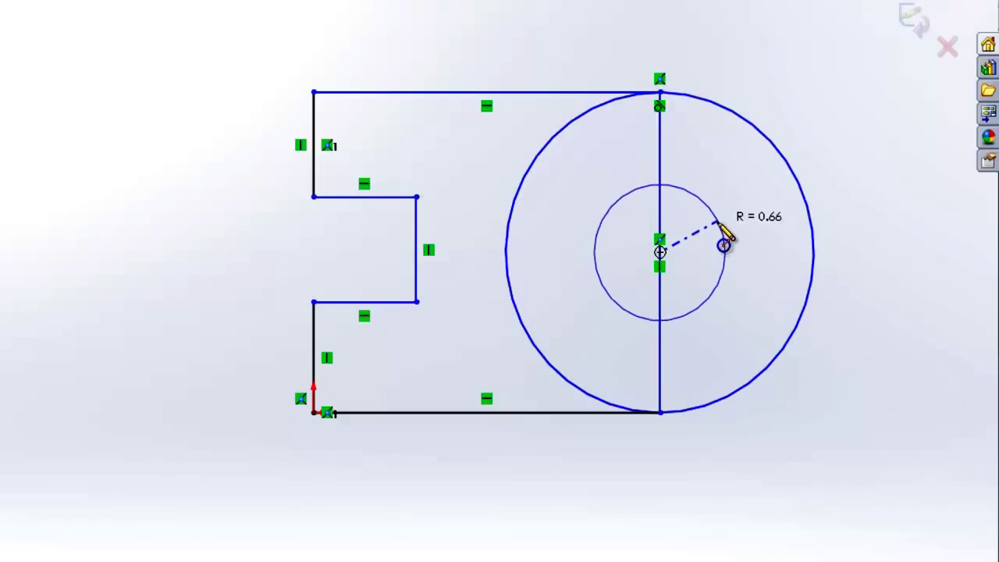
{"action": "left_click", "coordinate": [721, 245]}
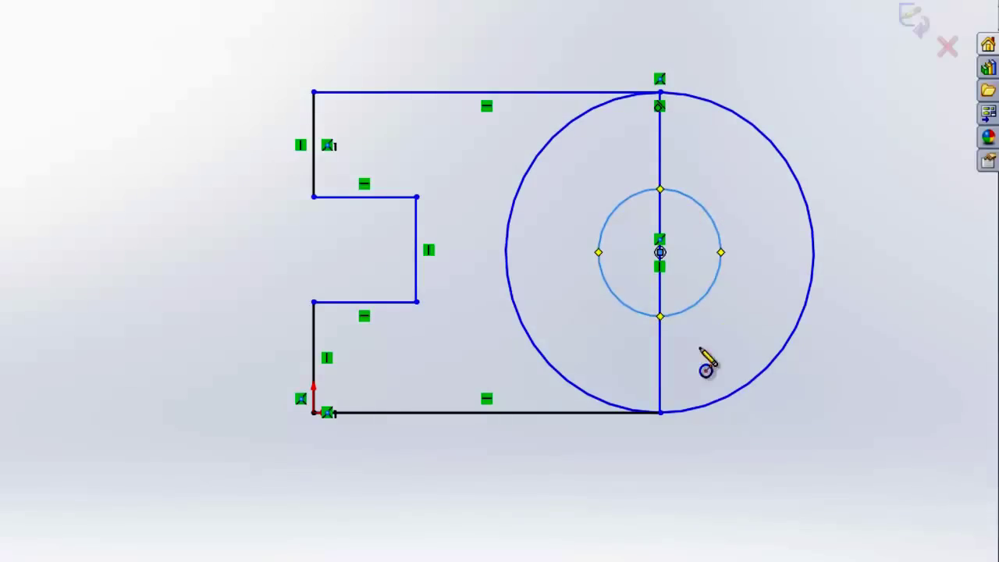
{"action": "key", "text": "Escape"}
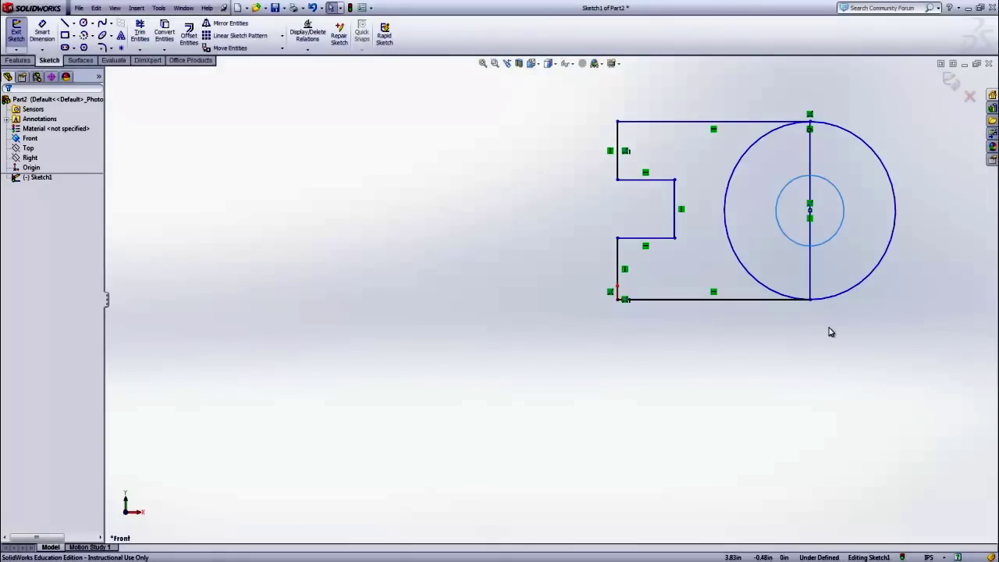
Delete the vertical line running through the centre of the two circles.
{"action": "left_click", "coordinate": [814, 274]}
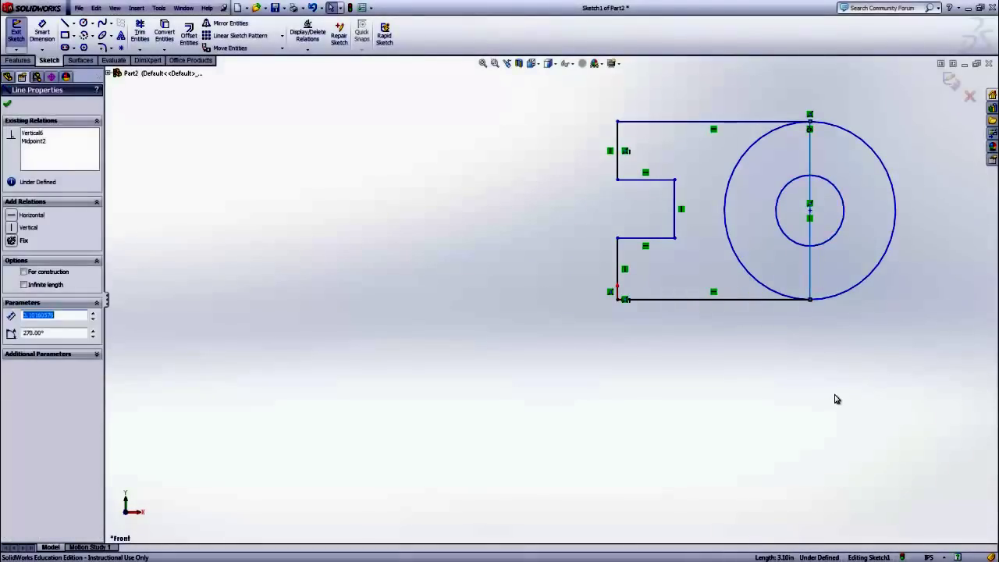
{"action": "key", "text": "Delete"}
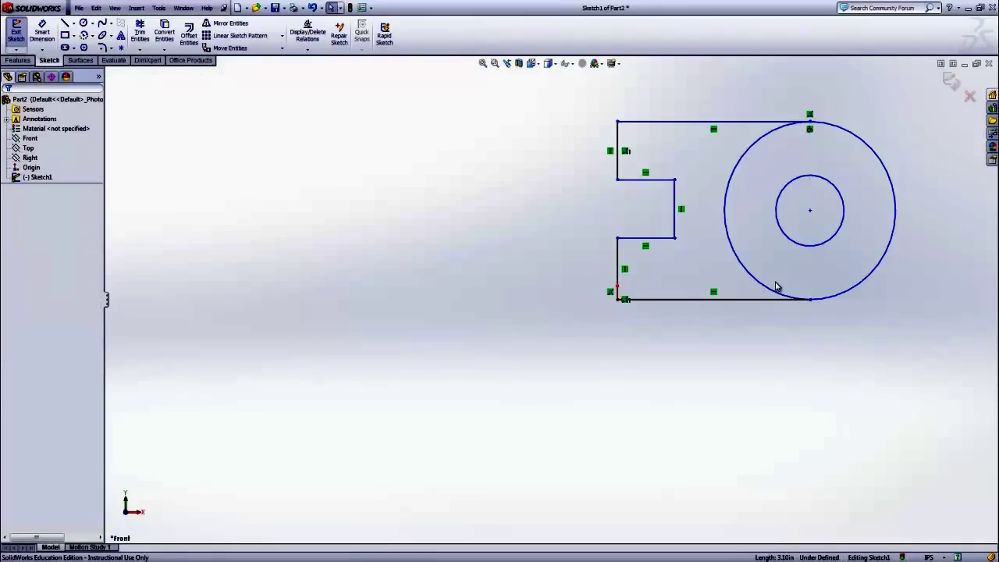
Try deleting the entire outer circle and undo that deletion.
{"action": "left_click", "coordinate": [737, 262]}
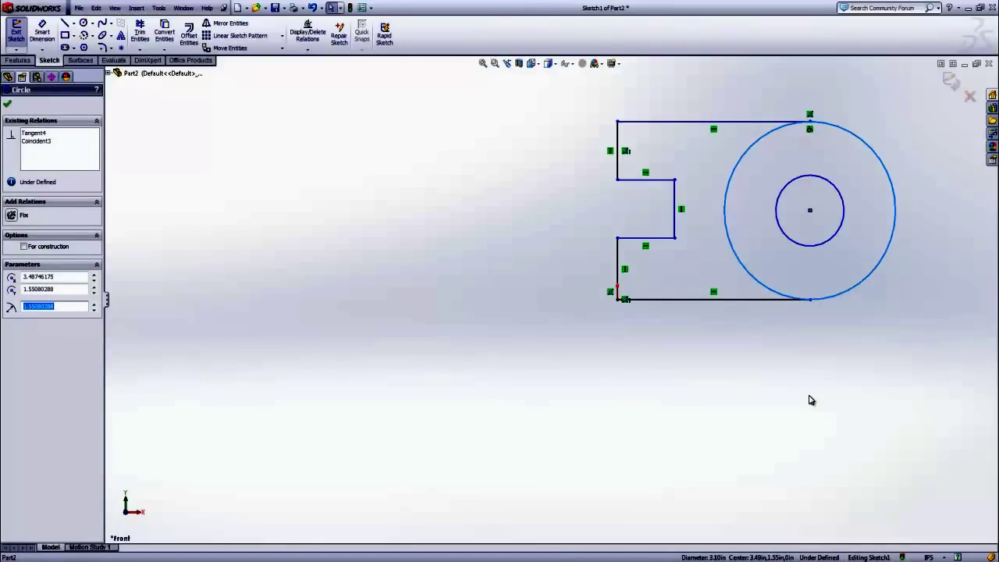
{"action": "key", "text": "Delete"}
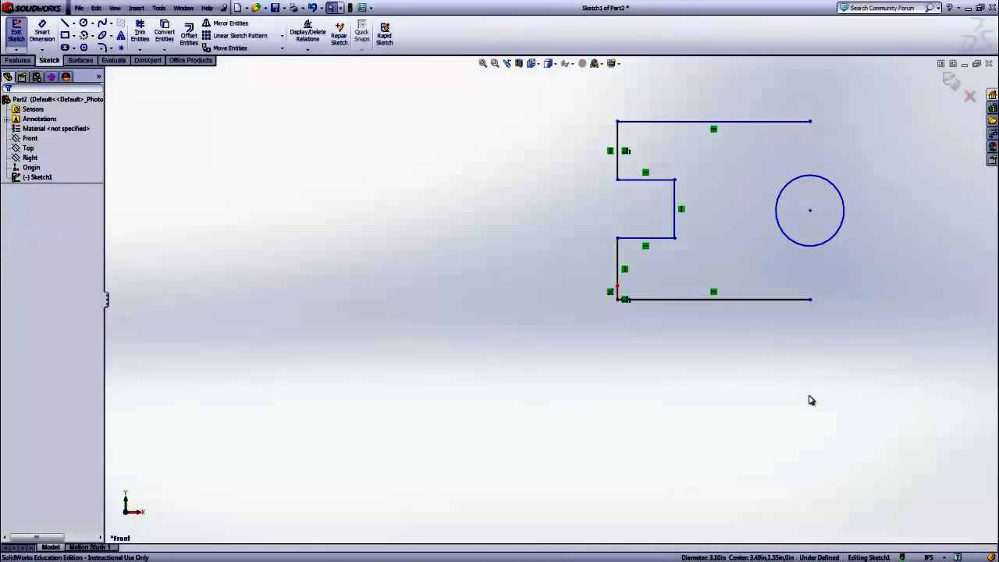
{"action": "key", "text": "ctrl+z"}
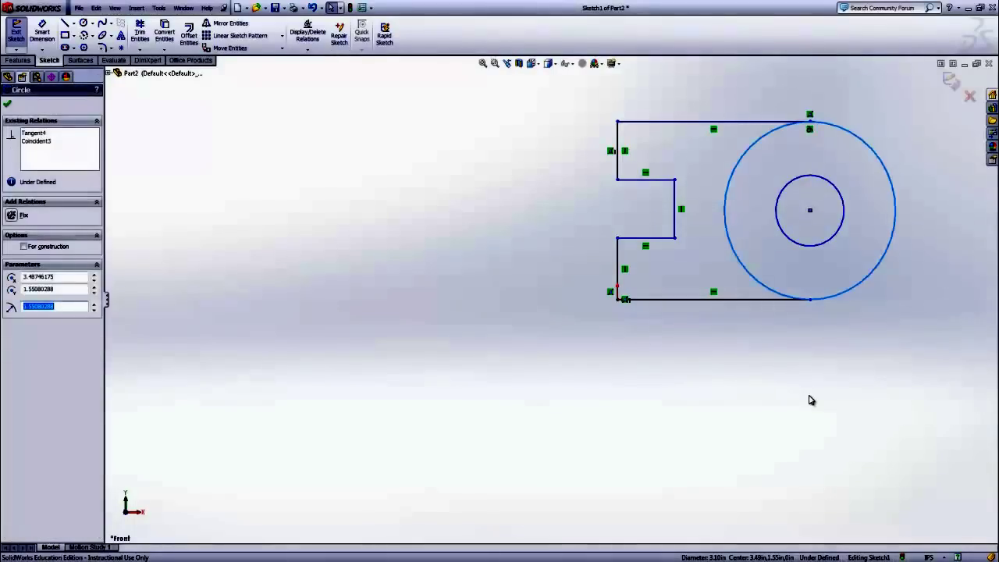
Trim away the left half of the outer circle so only the rounded end arc remains.
{"action": "left_click", "coordinate": [790, 341]}
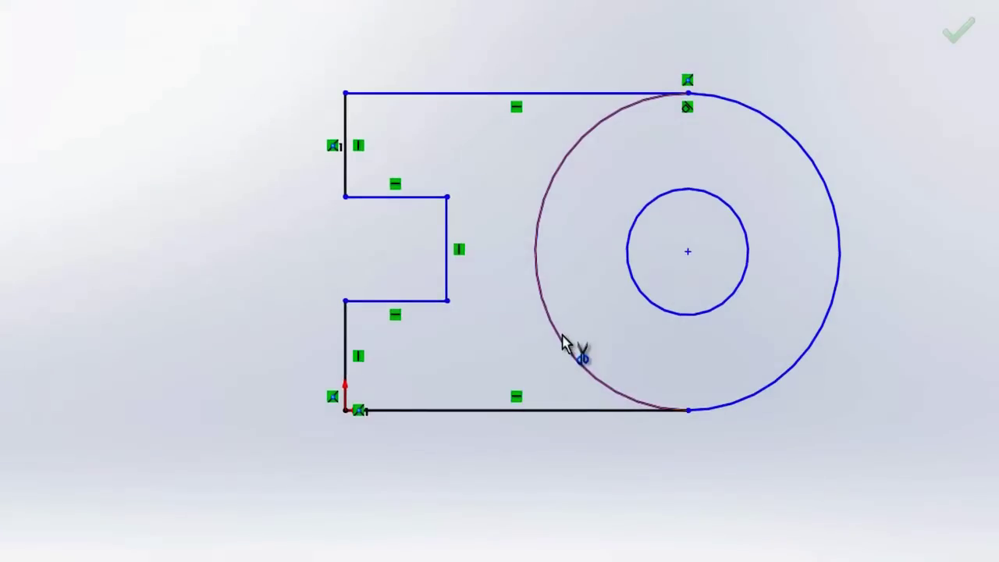
{"action": "left_click", "coordinate": [563, 337]}
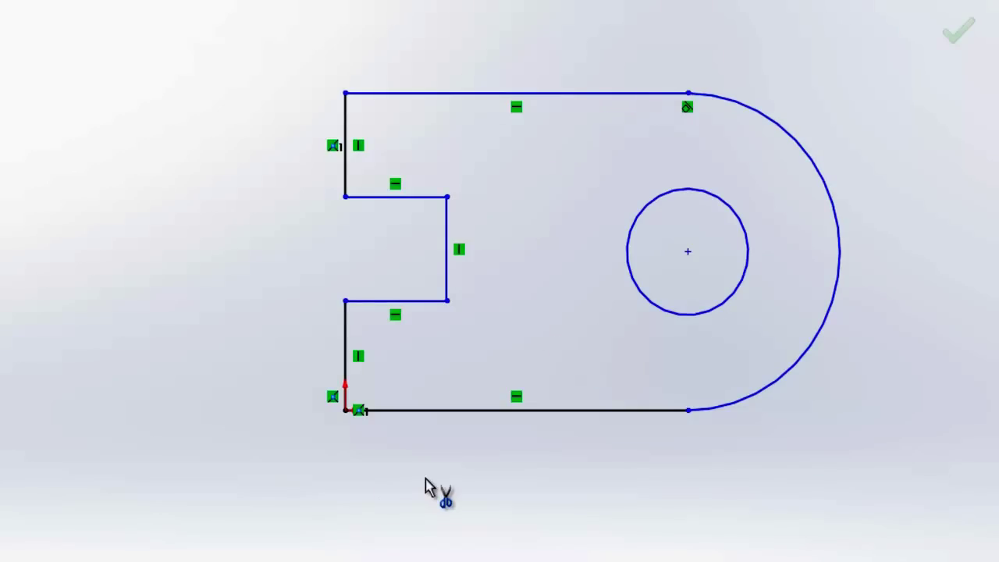
{"action": "key", "text": "Escape"}
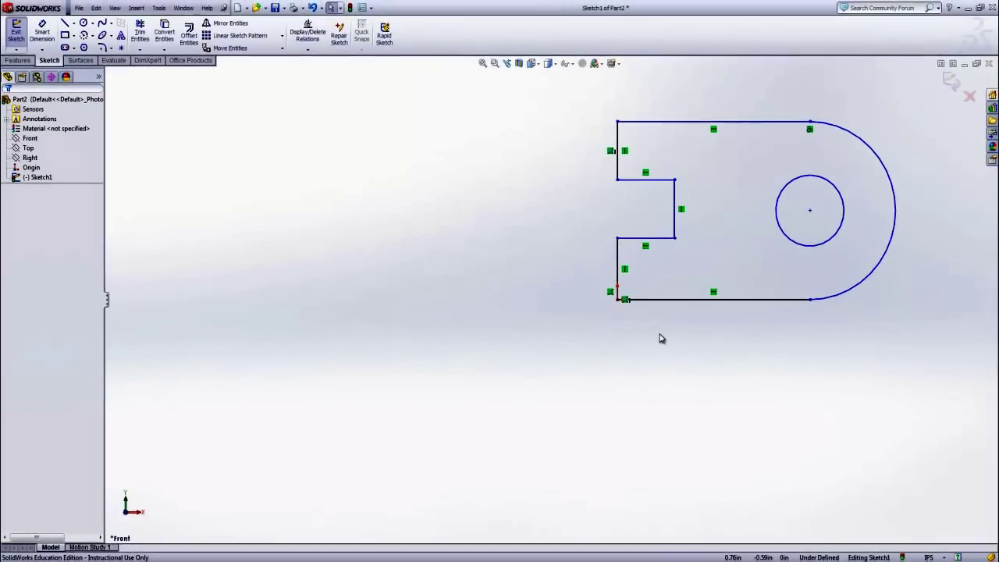
{"action": "left_click", "coordinate": [483, 64]}
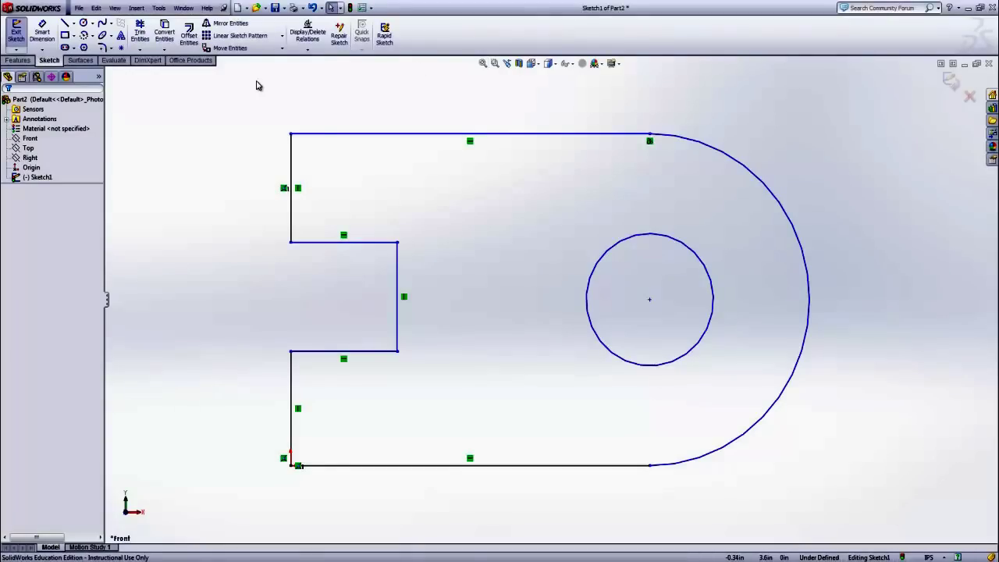
{"action": "scroll", "coordinate": [239, 189], "scroll_direction": "up", "scroll_amount": 5}
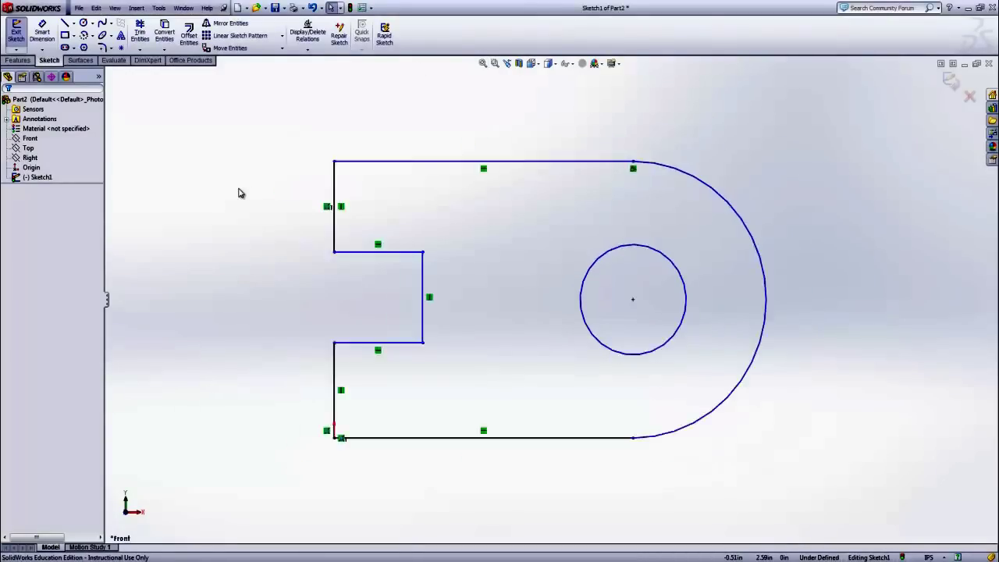
{"action": "scroll", "coordinate": [351, 237], "scroll_direction": "up", "scroll_amount": 1}
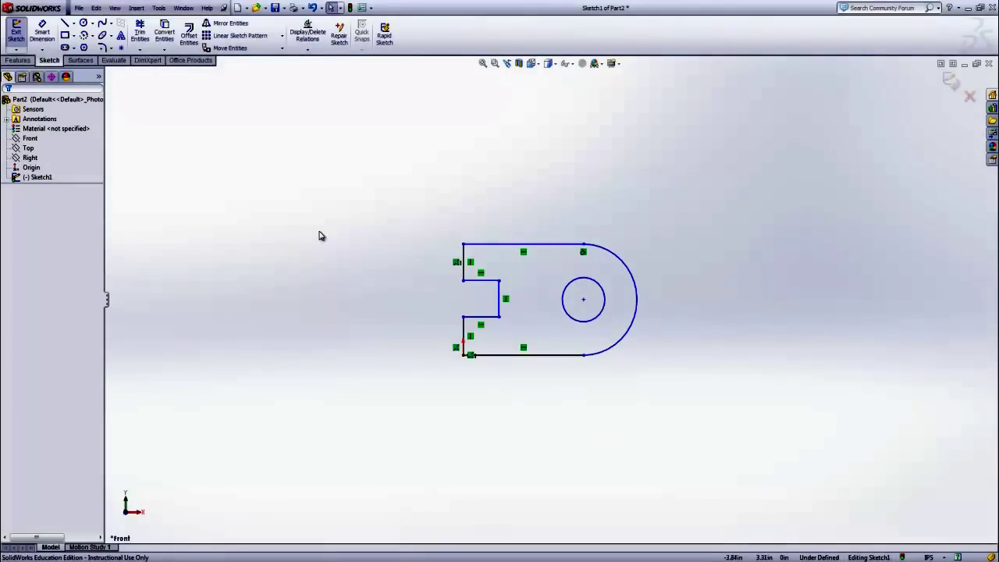
{"action": "scroll", "coordinate": [404, 206], "scroll_direction": "down", "scroll_amount": 5}
{"action": "scroll", "coordinate": [533, 303], "scroll_direction": "up", "scroll_amount": 6}
{"action": "scroll", "coordinate": [868, 326], "scroll_direction": "down", "scroll_amount": 5}
{"action": "scroll", "coordinate": [736, 378], "scroll_direction": "up", "scroll_amount": 2}
{"action": "scroll", "coordinate": [679, 414], "scroll_direction": "up", "scroll_amount": 3}
{"action": "scroll", "coordinate": [547, 484], "scroll_direction": "down", "scroll_amount": 6}
{"action": "scroll", "coordinate": [468, 453], "scroll_direction": "up", "scroll_amount": 5}
{"action": "scroll", "coordinate": [254, 366], "scroll_direction": "down", "scroll_amount": 6}
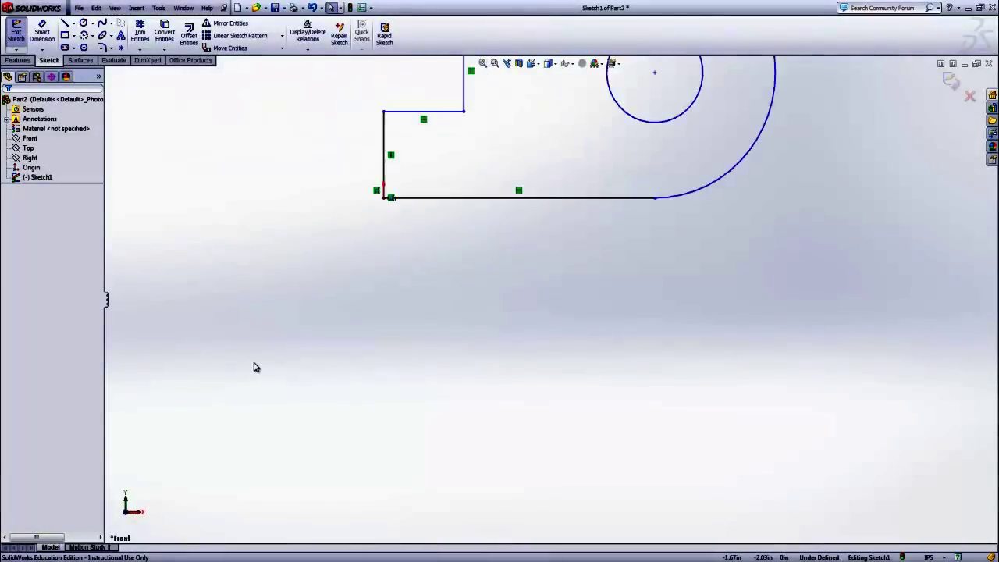
{"action": "scroll", "coordinate": [631, 183], "scroll_direction": "up", "scroll_amount": 6}
{"action": "scroll", "coordinate": [582, 192], "scroll_direction": "down", "scroll_amount": 3}
{"action": "scroll", "coordinate": [583, 192], "scroll_direction": "down", "scroll_amount": 2}
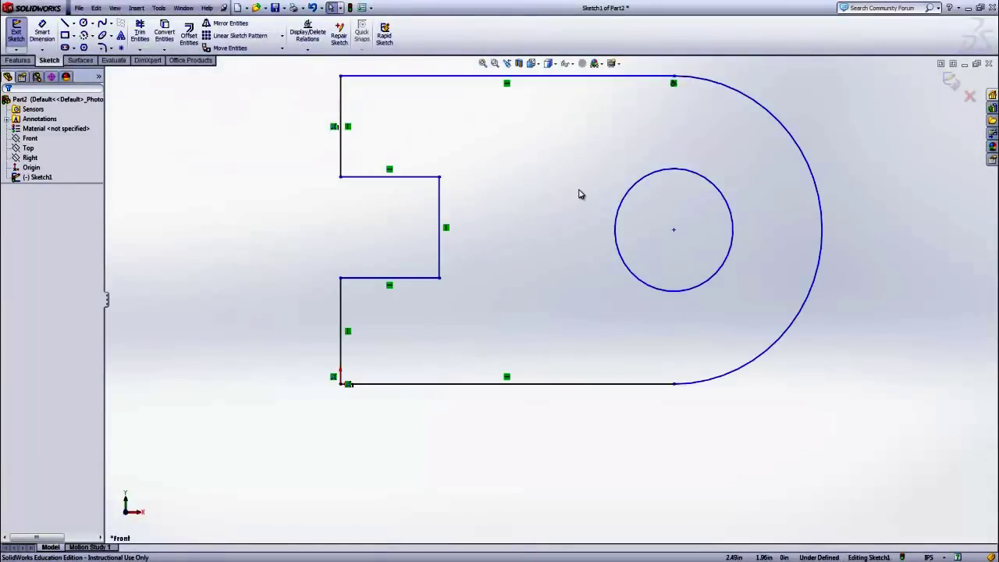
Fillet the two inner corners of the notch with a 0.50 in radius to round its closed end.
{"action": "left_click", "coordinate": [483, 64]}
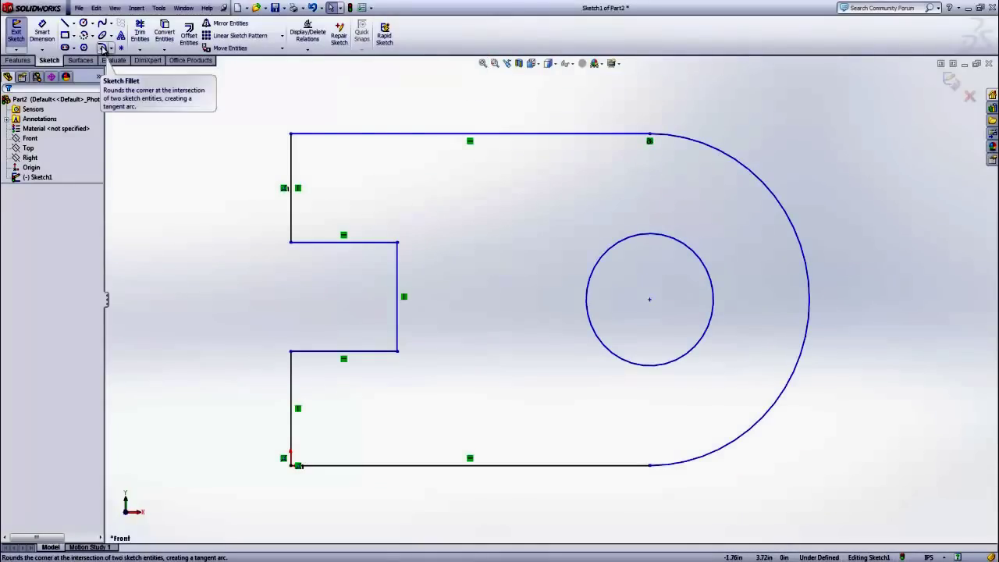
{"action": "left_click", "coordinate": [102, 49]}
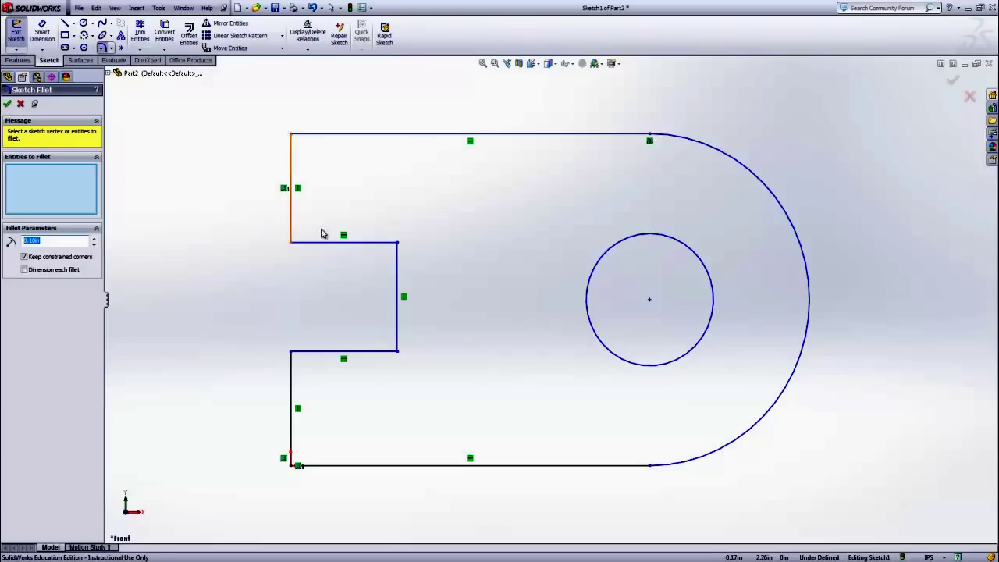
{"action": "left_click", "coordinate": [343, 242]}
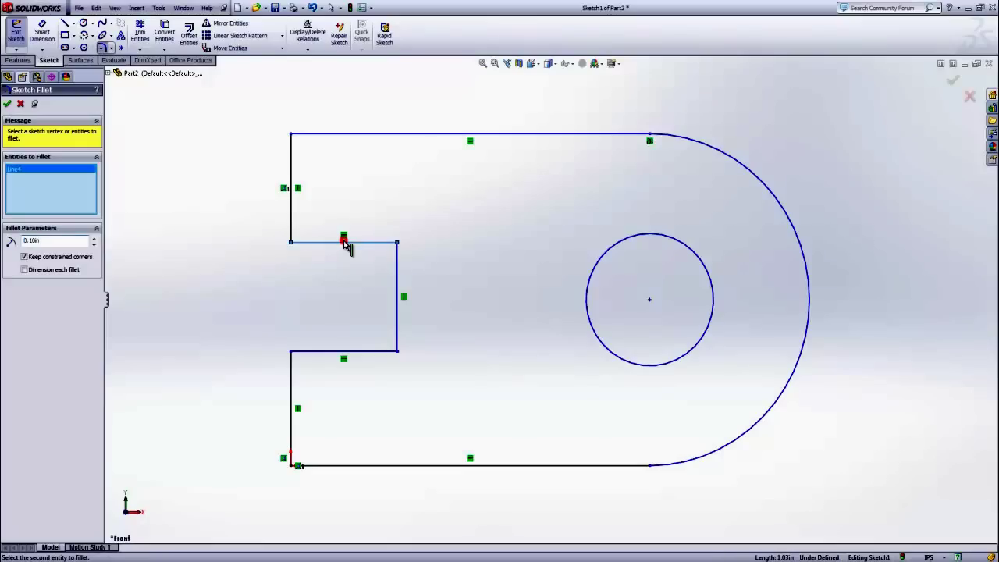
{"action": "left_click", "coordinate": [399, 262]}
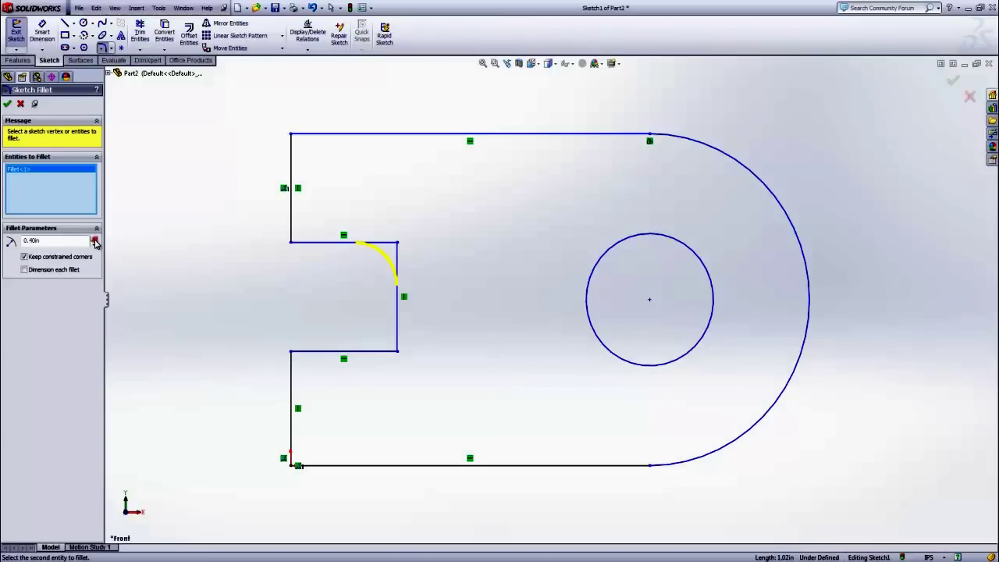
{"action": "left_click", "coordinate": [396, 307]}
{"action": "left_click", "coordinate": [372, 352]}
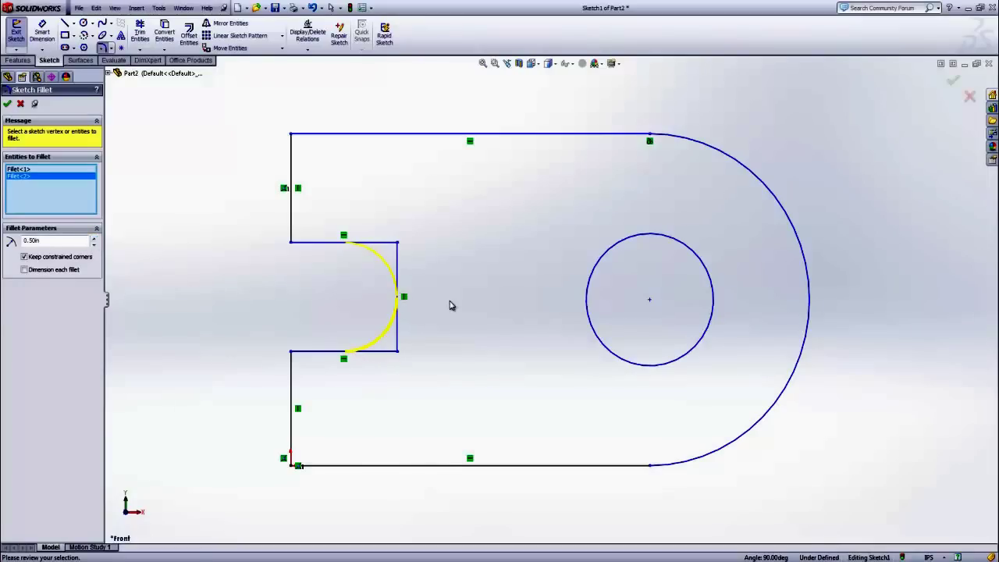
{"action": "left_click", "coordinate": [7, 104]}
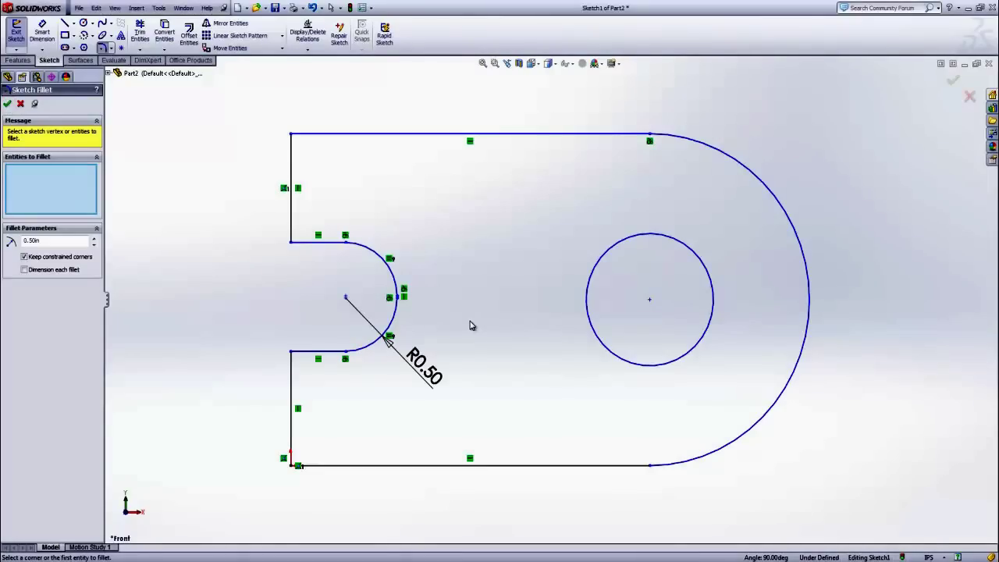
{"action": "key", "text": "Escape"}
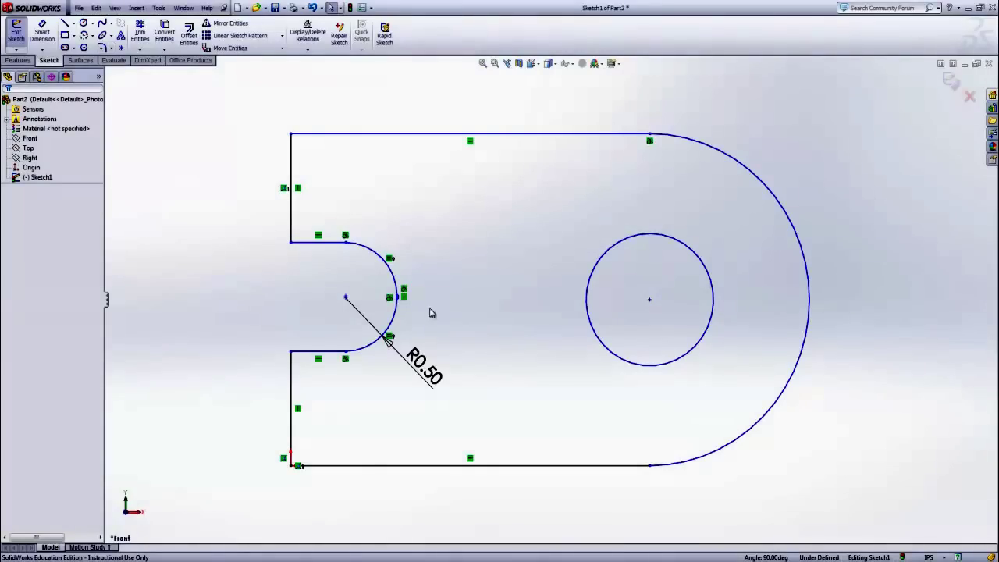
{"action": "scroll", "coordinate": [433, 308], "scroll_direction": "down", "scroll_amount": 8}
{"action": "scroll", "coordinate": [434, 304], "scroll_direction": "down", "scroll_amount": 6}
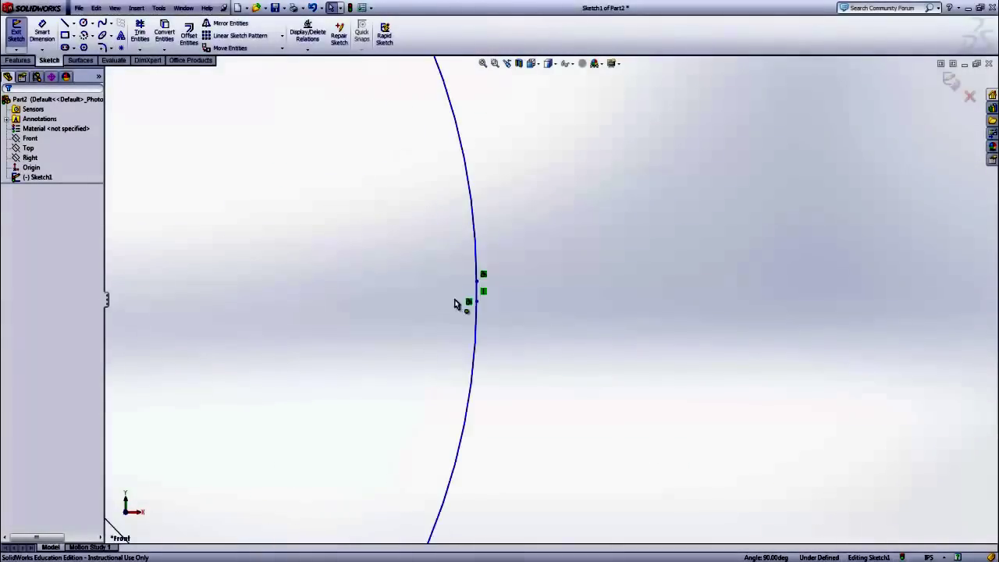
{"action": "scroll", "coordinate": [493, 295], "scroll_direction": "up", "scroll_amount": 5}
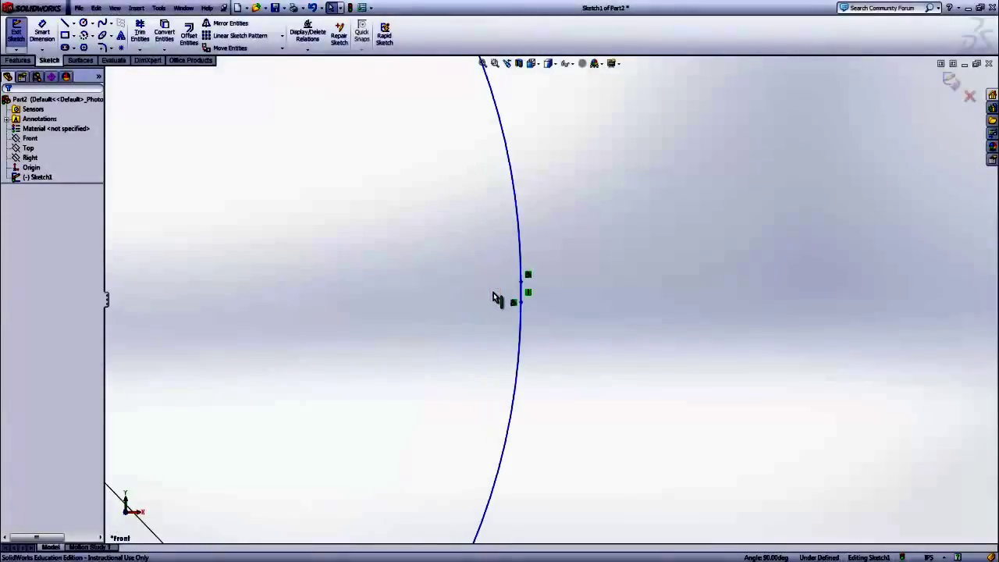
{"action": "left_click", "coordinate": [483, 64]}
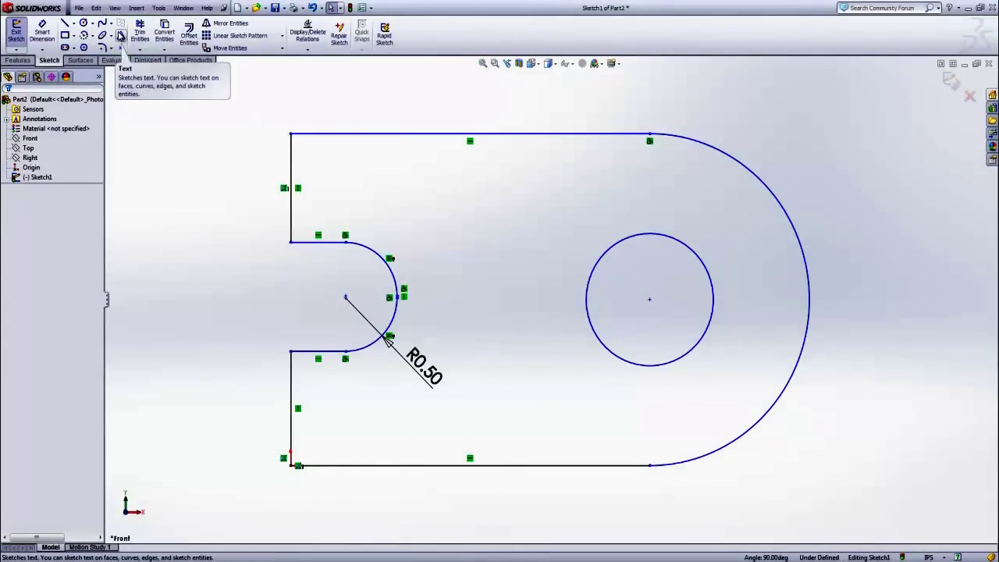
Add the sketch text "Students Name" and place it just below the plate's lower edge.
{"action": "left_click", "coordinate": [120, 36]}
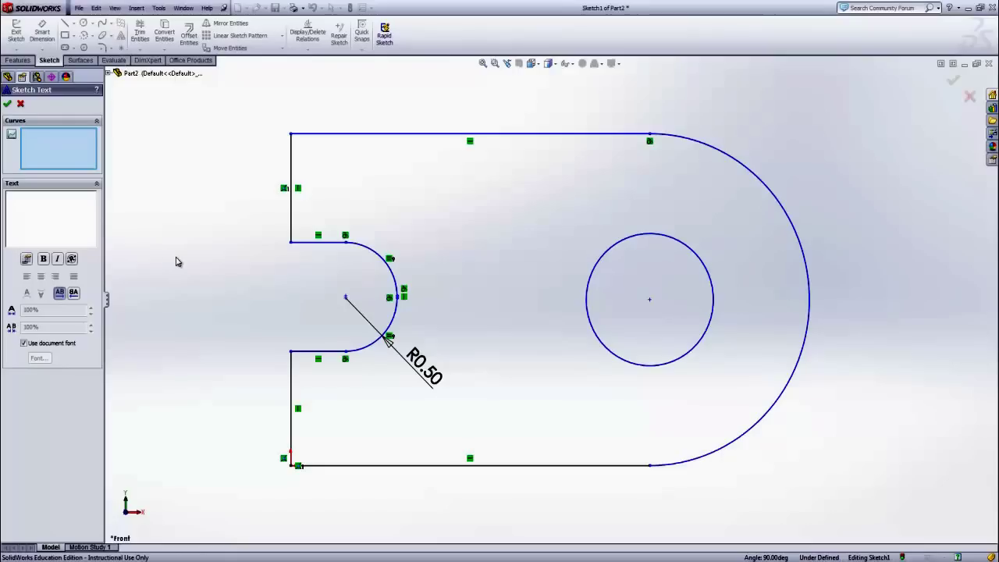
{"action": "type", "text": "Stu"}
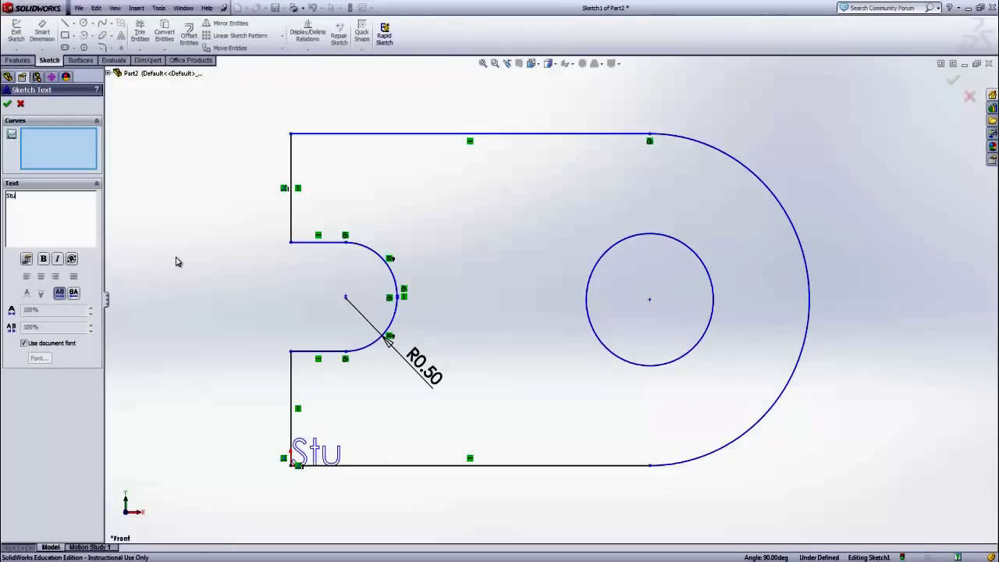
{"action": "type", "text": "dents Name"}
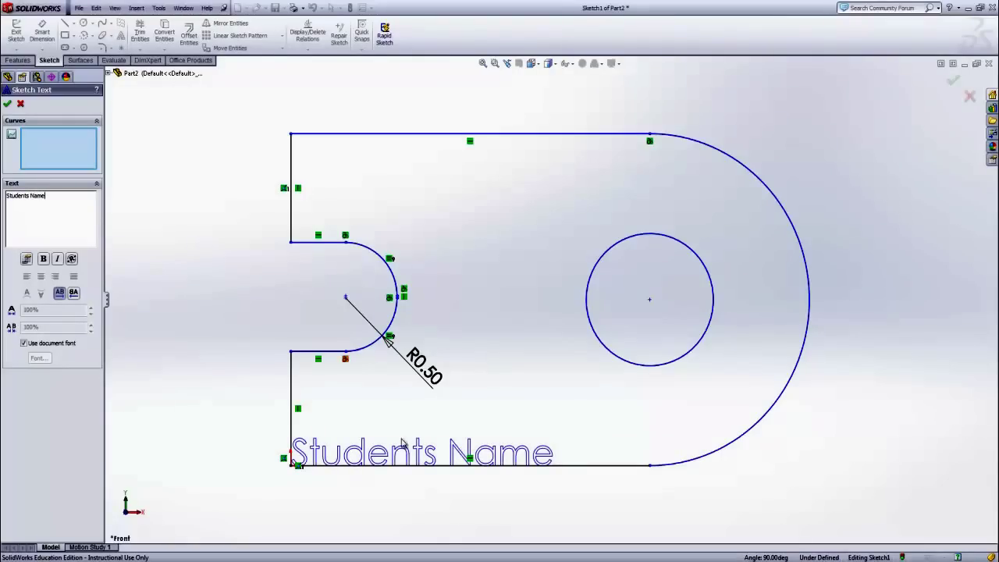
{"action": "left_click", "coordinate": [379, 514]}
{"action": "left_click", "coordinate": [7, 105]}
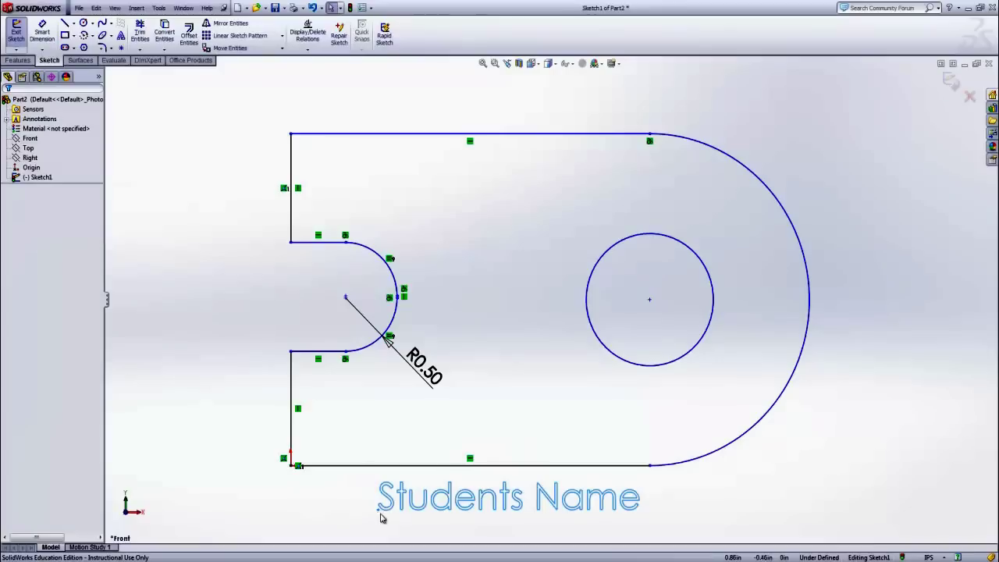
Reposition the text's anchor point to about X 0.81 in, Y -0.50 in below the plate and exit the sketch.
{"action": "left_click_drag", "start_coordinate": [378, 510], "coordinate": [260, 439]}
{"action": "left_click_drag", "start_coordinate": [370, 523], "coordinate": [414, 536]}
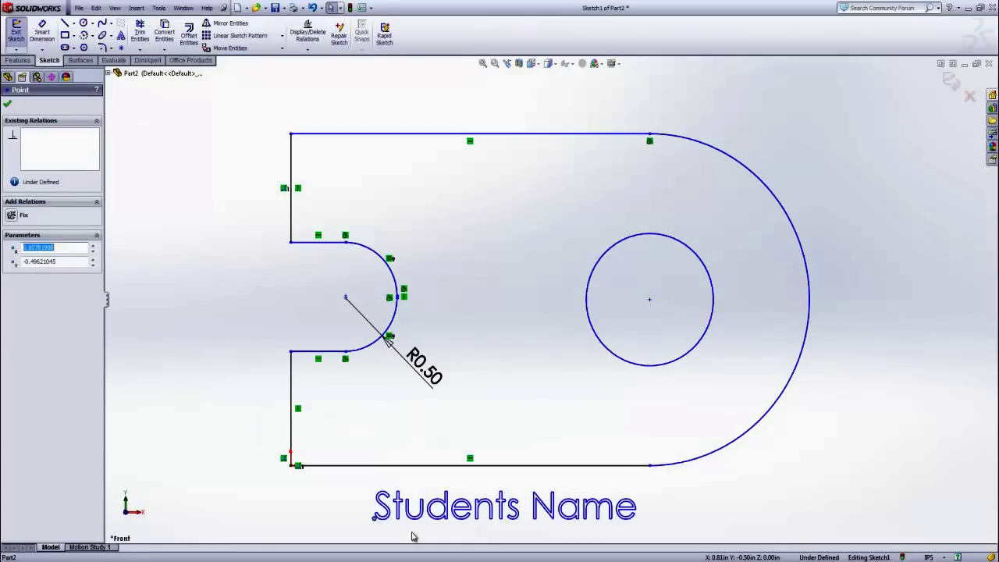
{"action": "left_click", "coordinate": [7, 106]}
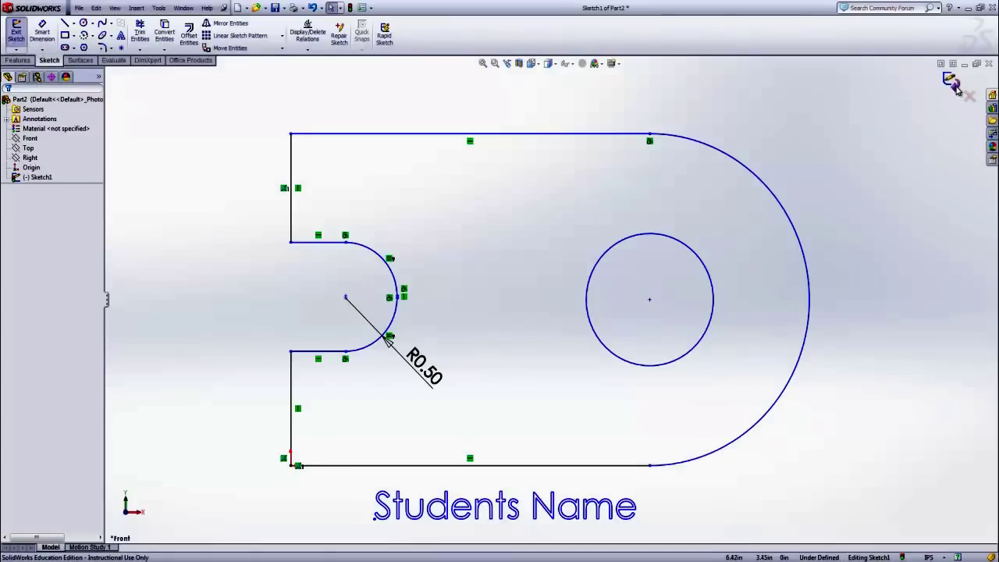
{"action": "left_click", "coordinate": [954, 88]}
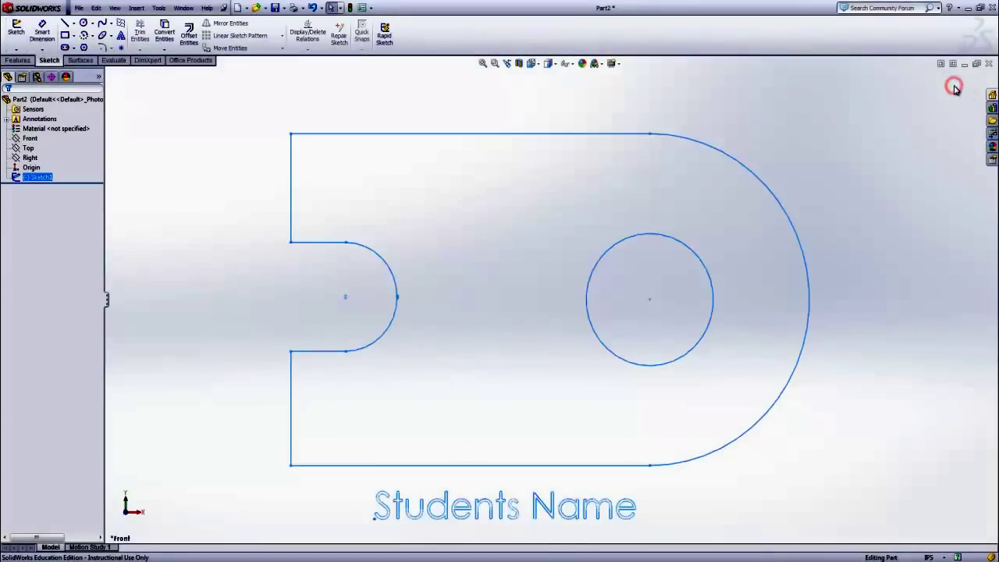